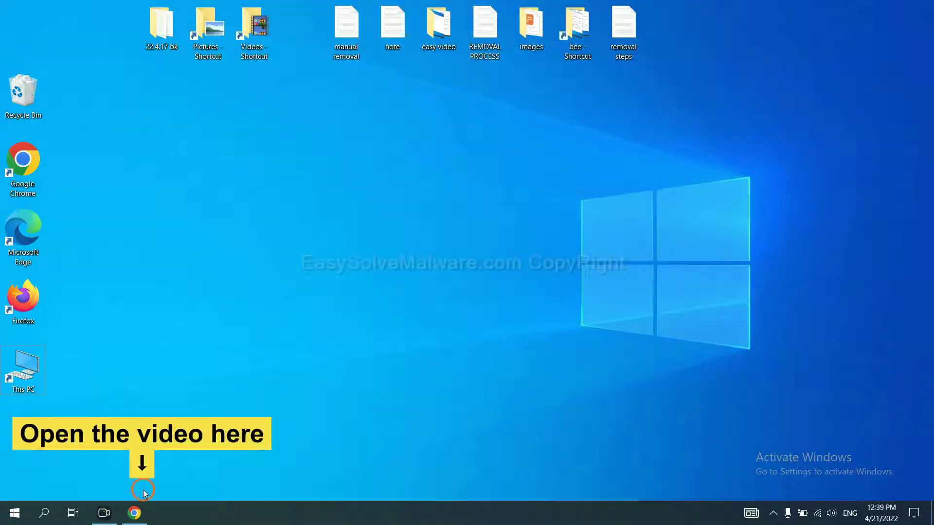
# Download the SpyHunter for Windows installer from the easysolvemalware.com page in Chrome
pyautogui.click(138, 511)
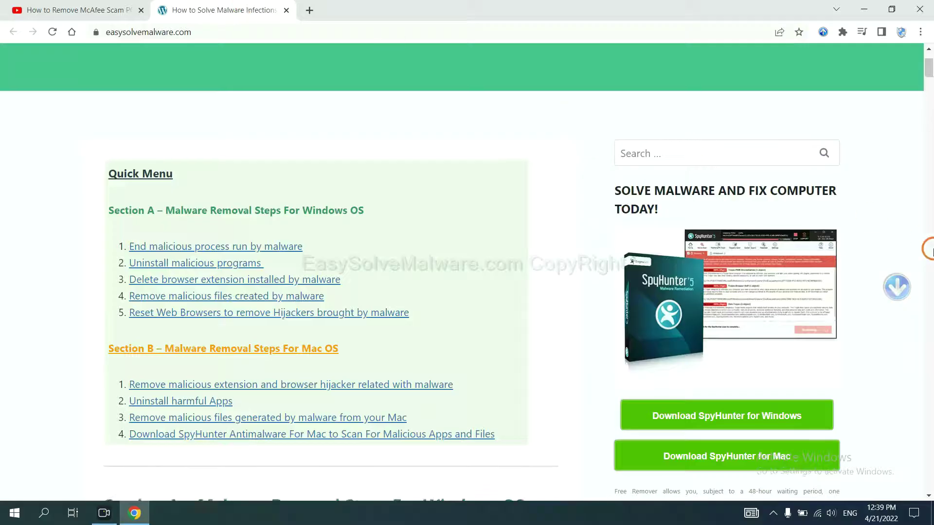
pyautogui.scroll(-3, 930, 250)
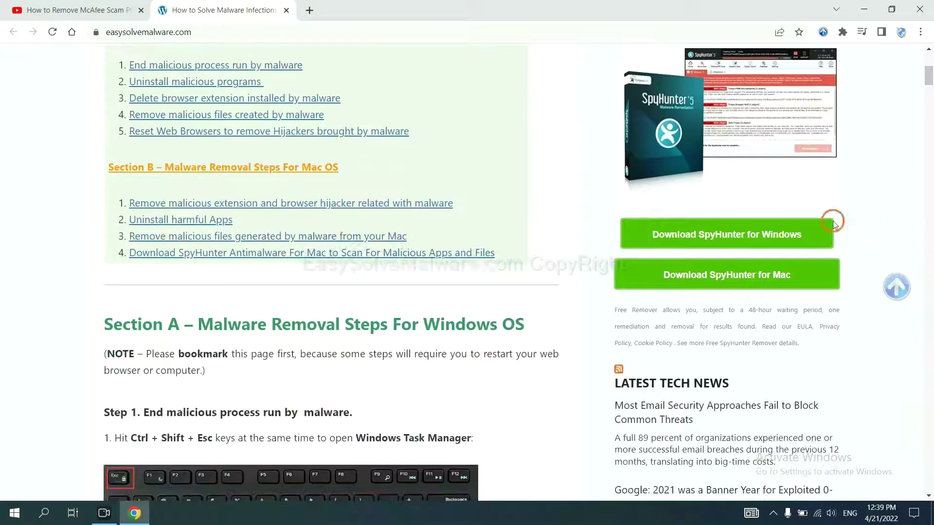
pyautogui.click(793, 233)
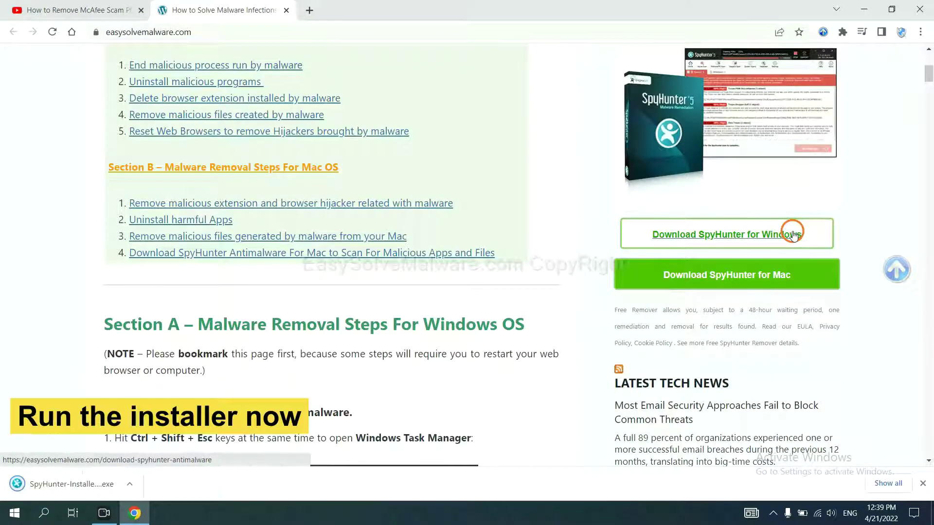
# Run the installer and install SpyHunter 5 in English, accepting the EULA, then open it
pyautogui.click(60, 485)
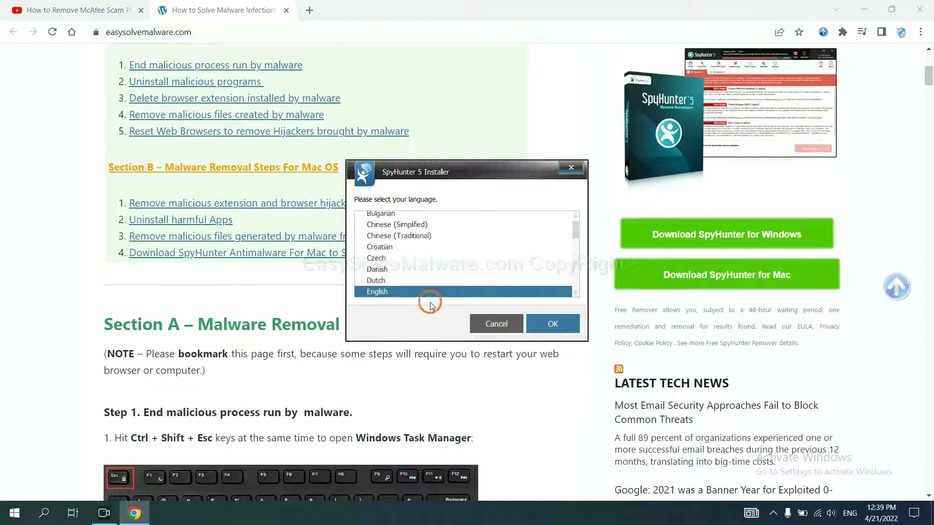
pyautogui.click(541, 325)
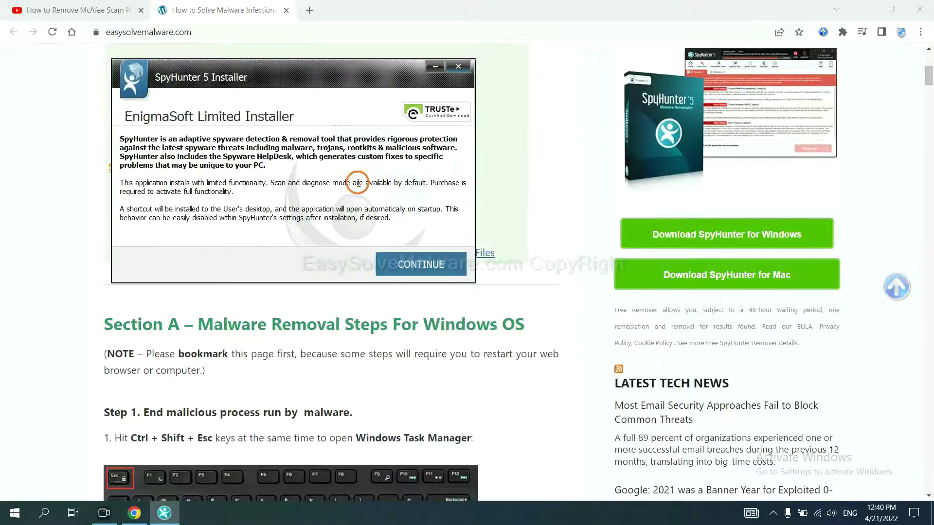
pyautogui.click(396, 266)
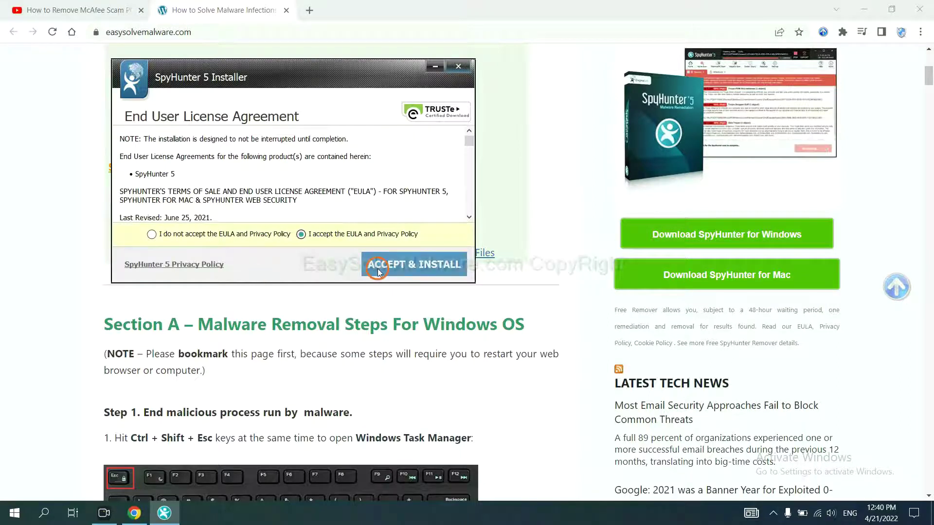
pyautogui.click(378, 270)
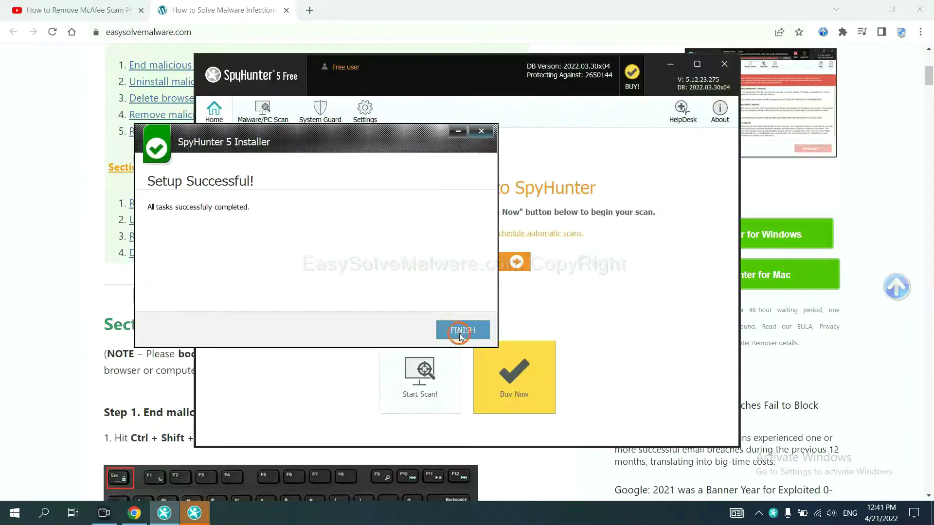
pyautogui.click(460, 333)
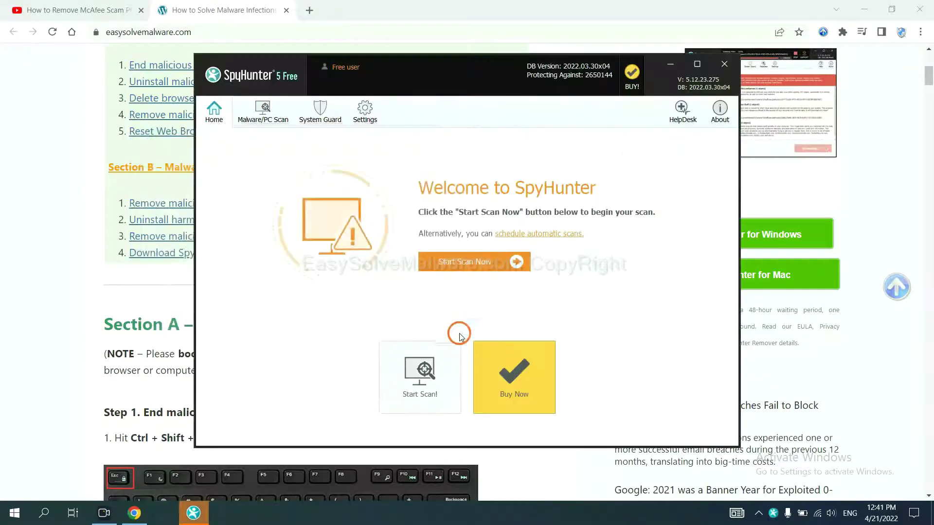
# Run a SpyHunter 5 computer scan and continue past the Unknown Objects list
pyautogui.click(459, 264)
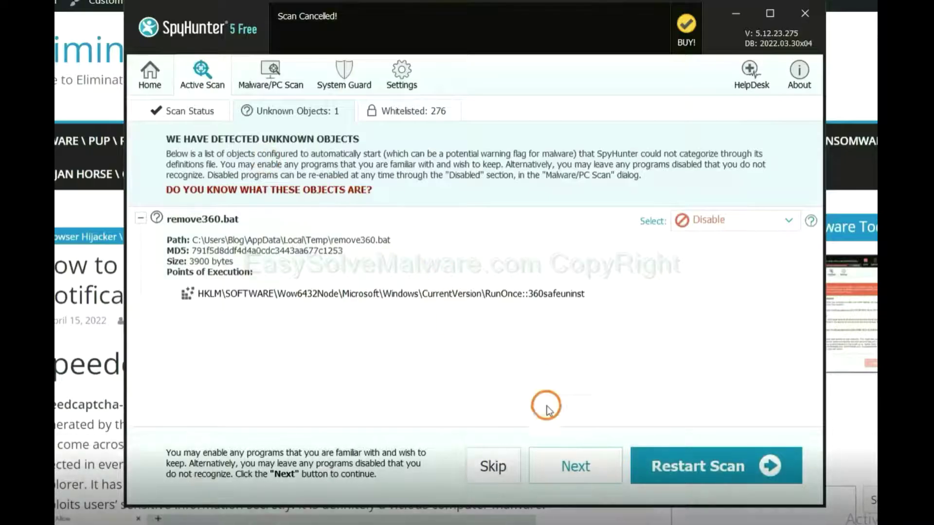
pyautogui.click(573, 467)
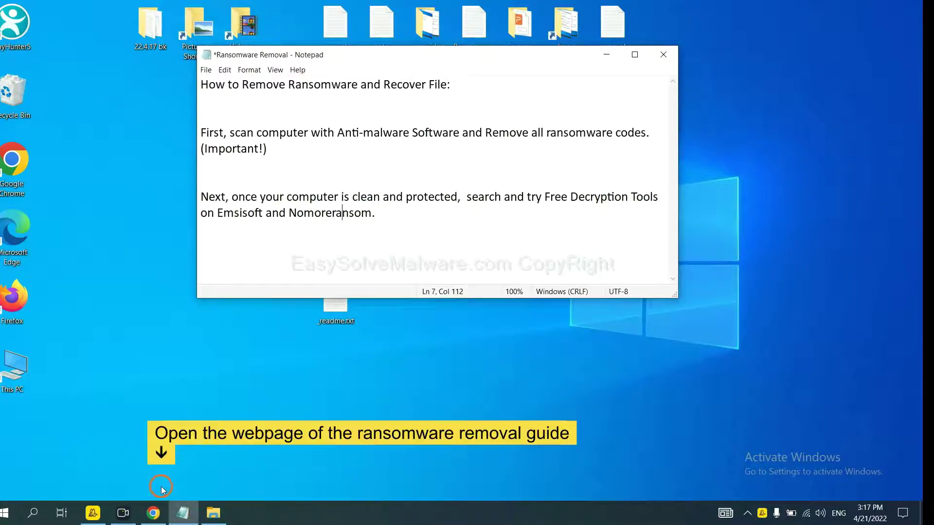
# Return to the jhdd guide and bring Step 4's Emsisoft and No More Ransom links into view
pyautogui.click(152, 512)
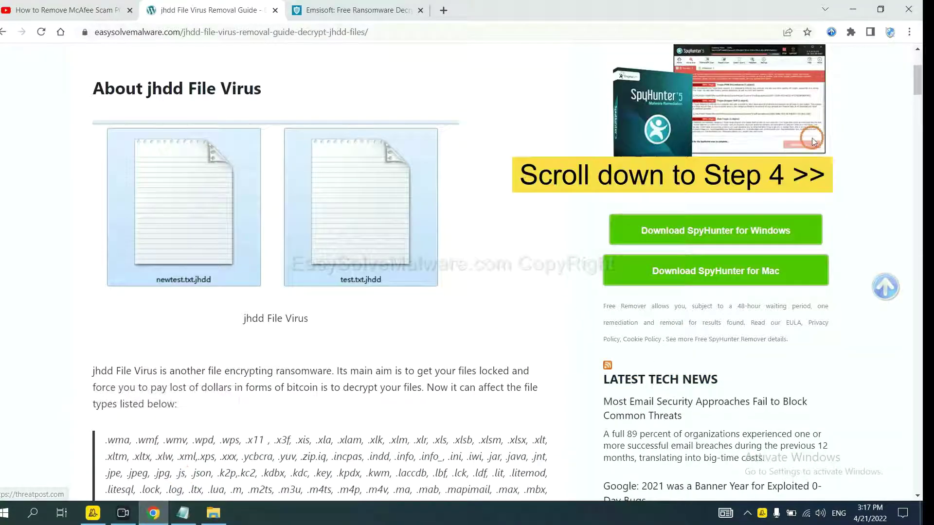
pyautogui.moveTo(919, 73); pyautogui.dragTo(911, 417)
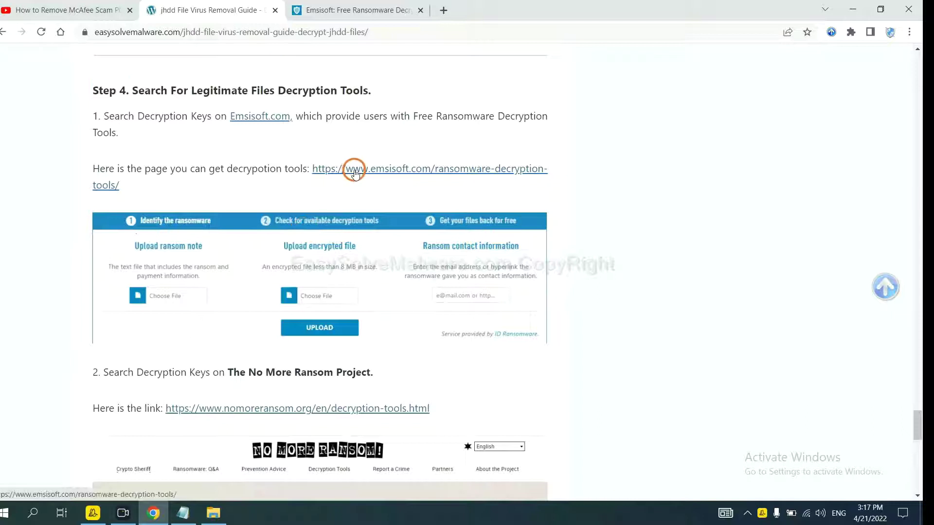
pyautogui.scroll(-3, 313, 185)
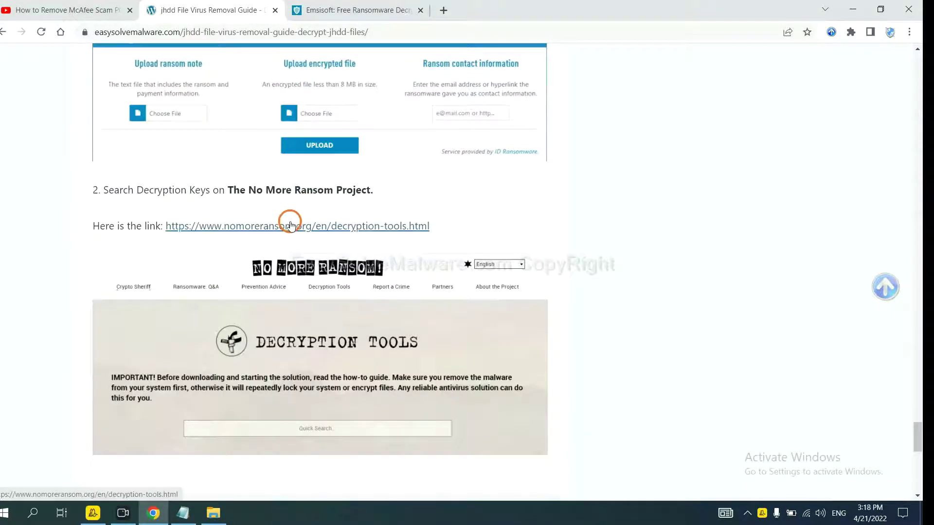
pyautogui.scroll(4, 302, 225)
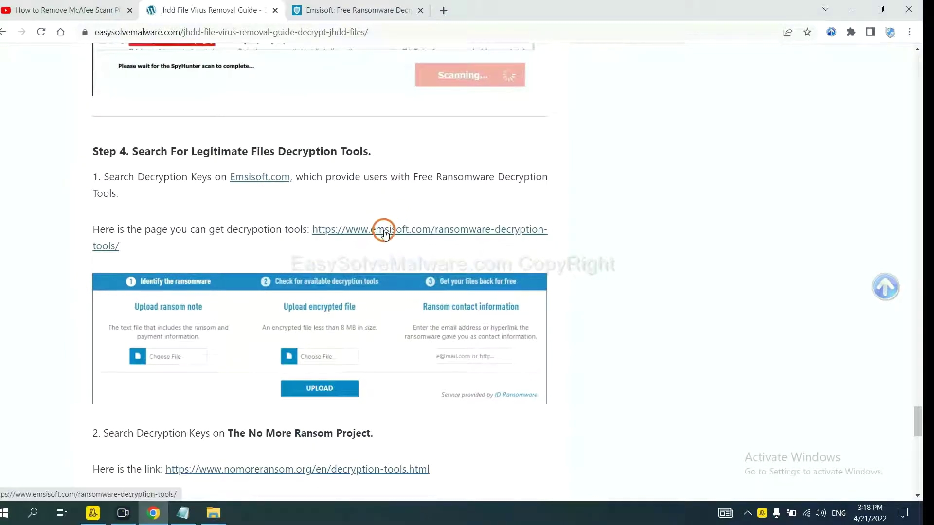
# Open Emsisoft's ransomware decryption tools page to its identification form, then show the desktop
pyautogui.click(385, 231)
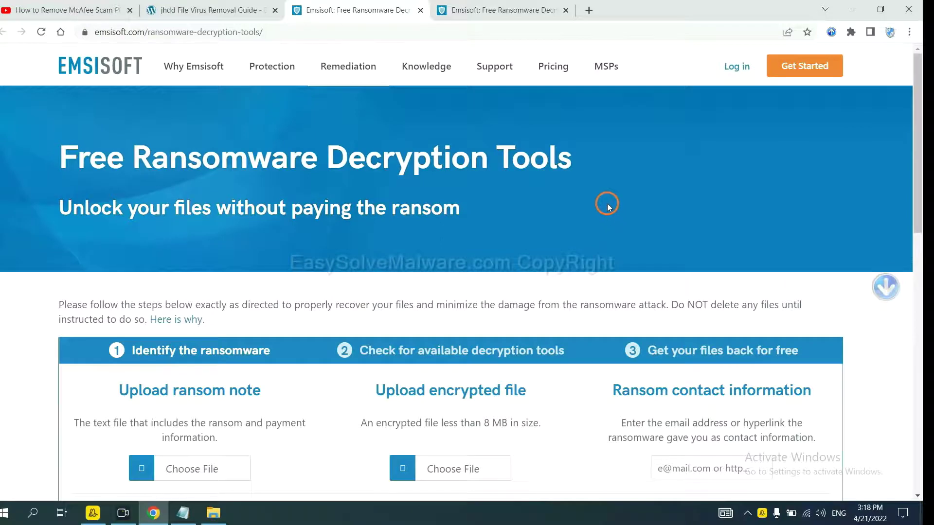
pyautogui.scroll(-4, 591, 204)
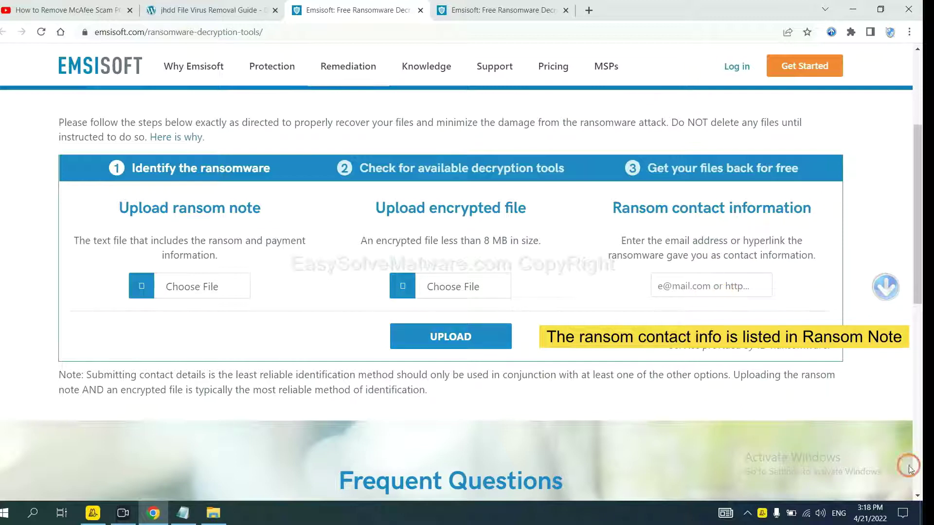
pyautogui.click(921, 514)
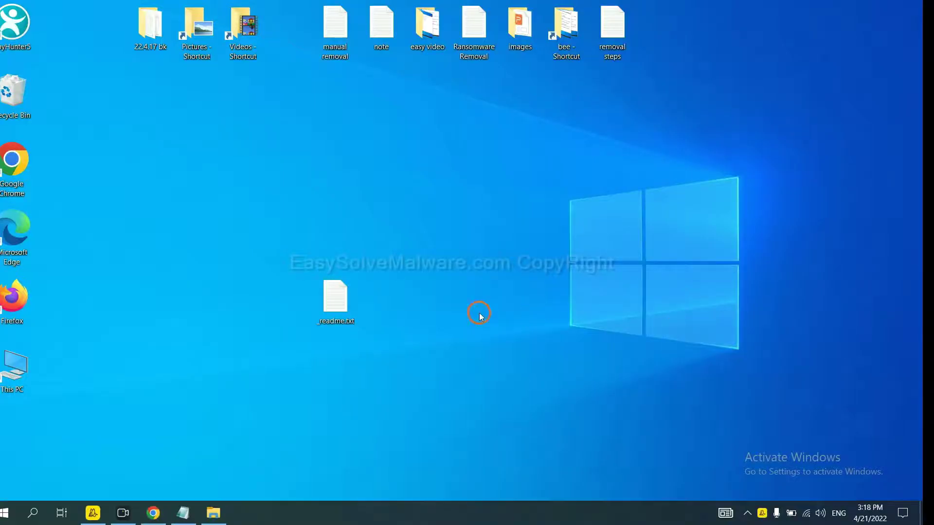
# Copy the contact e-mail from _readme.txt into Emsisoft's Ransom contact information field
pyautogui.doubleClick(339, 298)
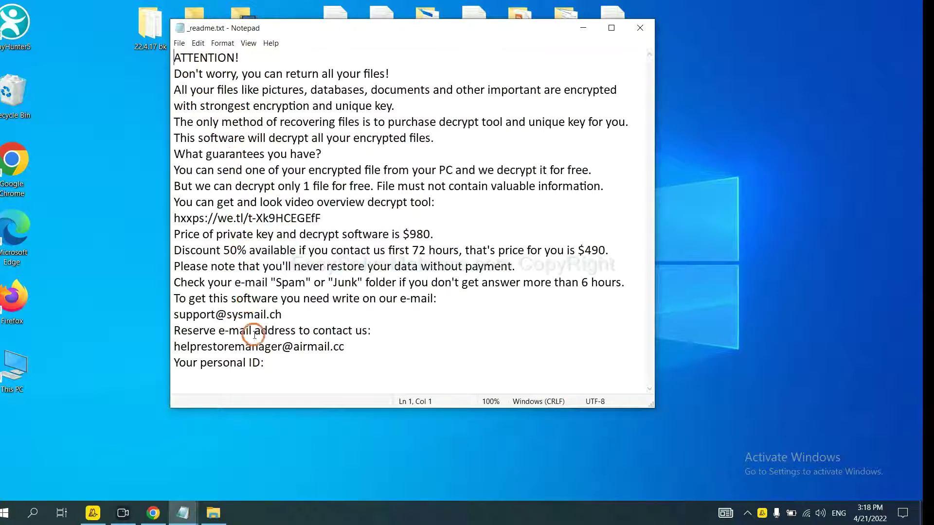
pyautogui.moveTo(300, 317); pyautogui.dragTo(150, 313)
pyautogui.hotkey('ctrl', 'c')
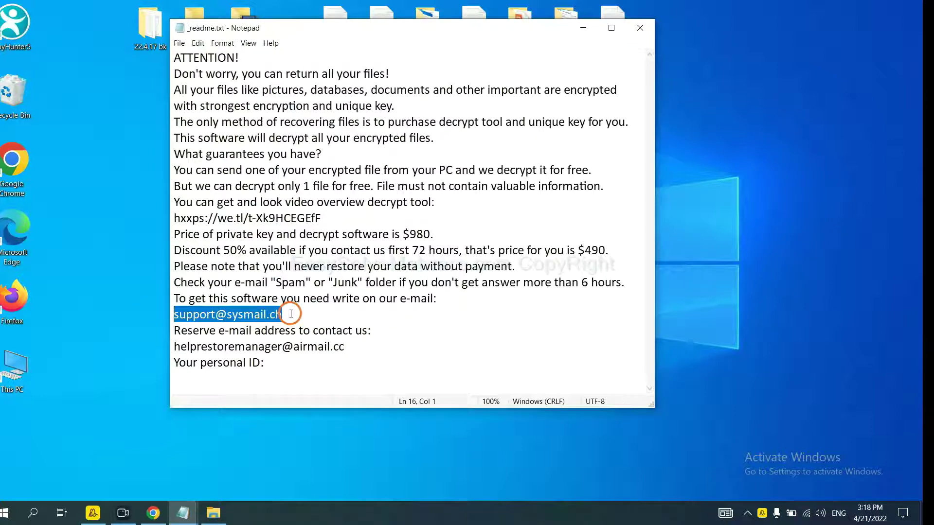
pyautogui.click(167, 512)
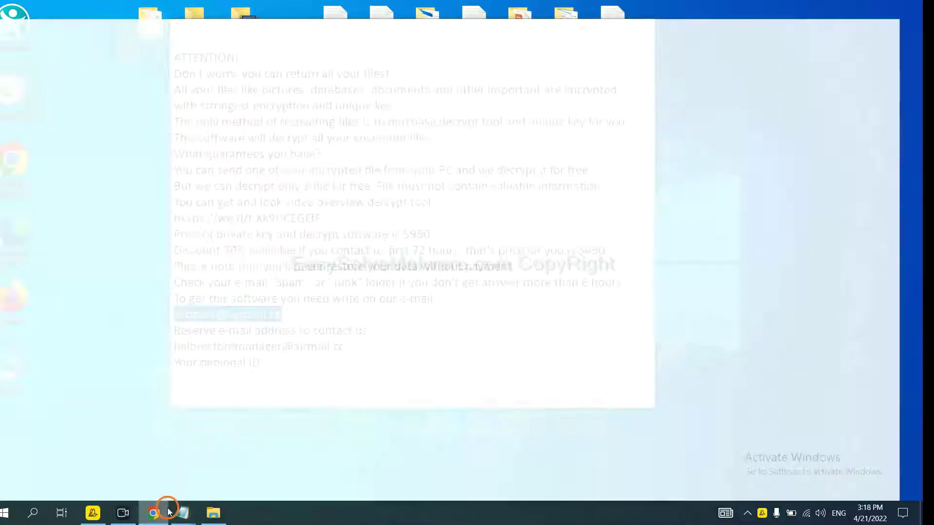
pyautogui.click(708, 287)
pyautogui.hotkey('ctrl', 'v')
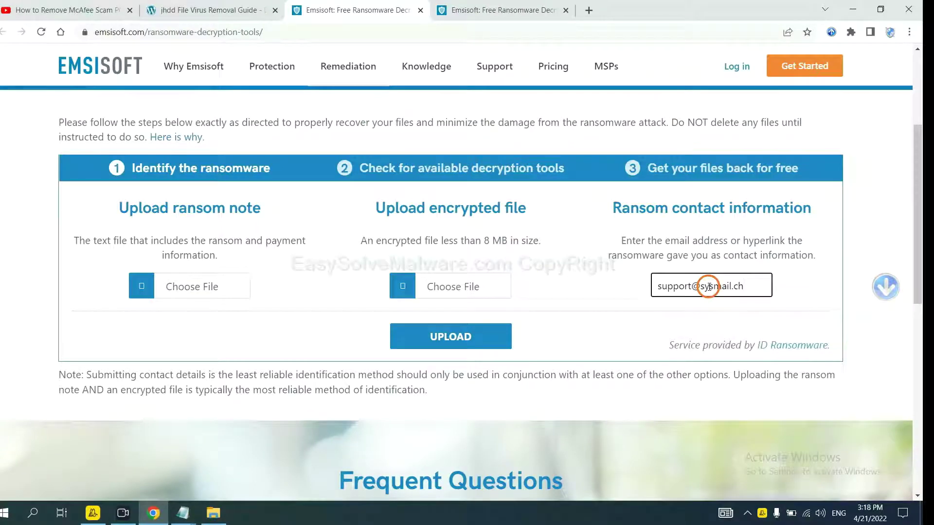
# Upload the ransom contact address so Emsisoft identifies the ransomware as STOP (Djvu)
pyautogui.click(489, 335)
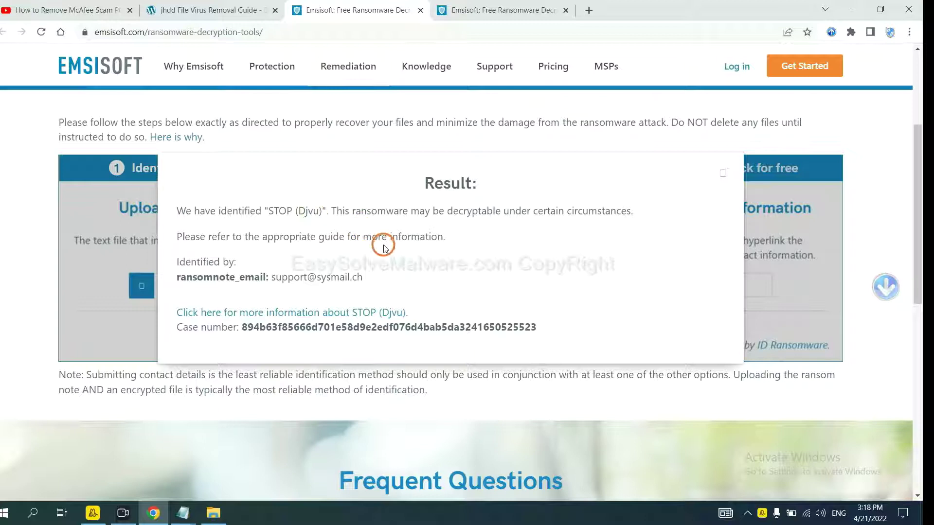
# Open the Emsisoft Blog article on STOP (Djvu) and read down through it
pyautogui.click(302, 317)
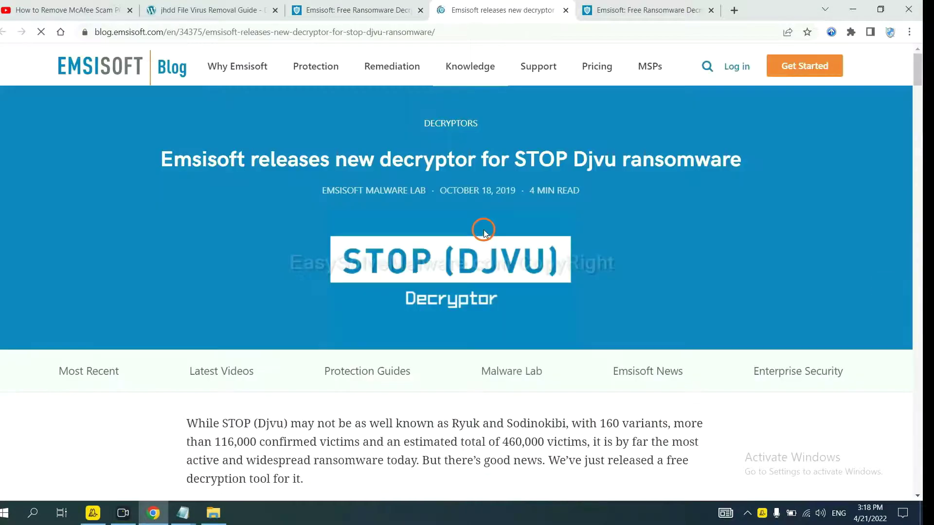
pyautogui.scroll(-5, 486, 219)
pyautogui.scroll(-13, 465, 205)
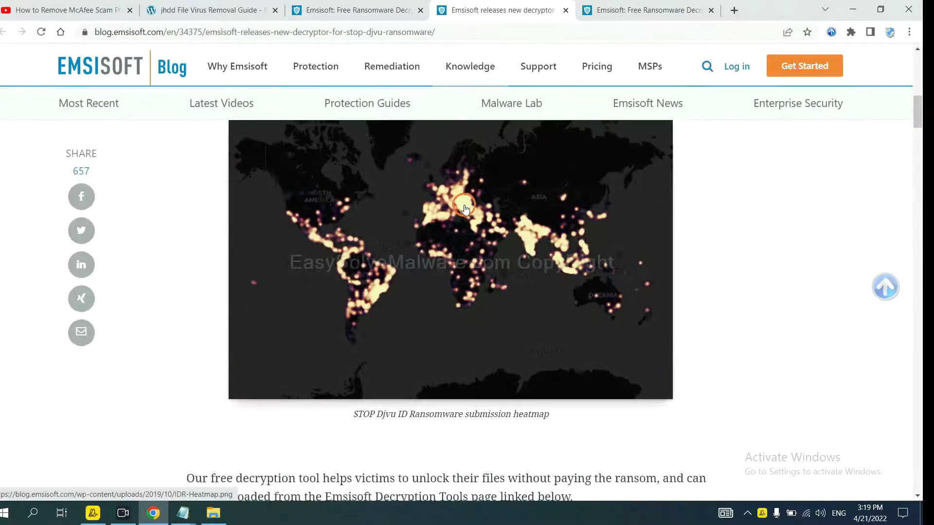
pyautogui.scroll(-13, 464, 204)
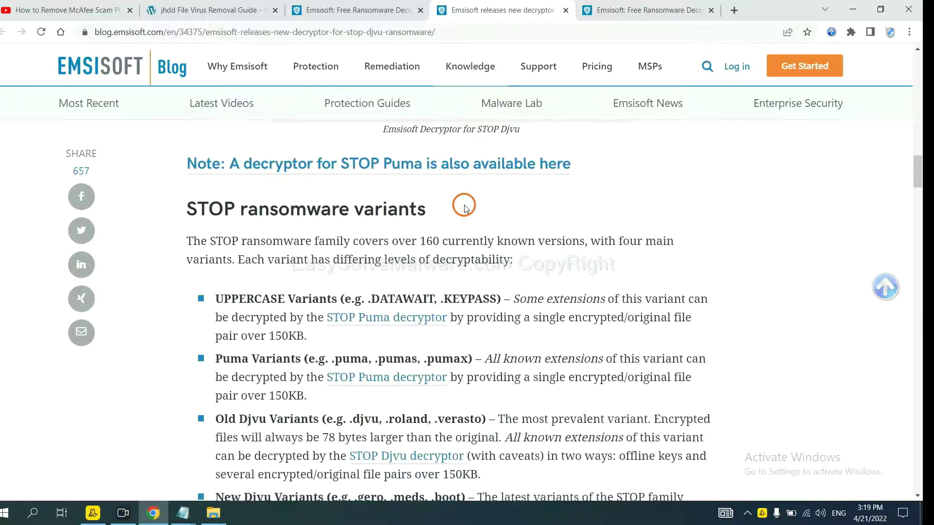
pyautogui.scroll(-2, 465, 207)
pyautogui.scroll(2, 413, 204)
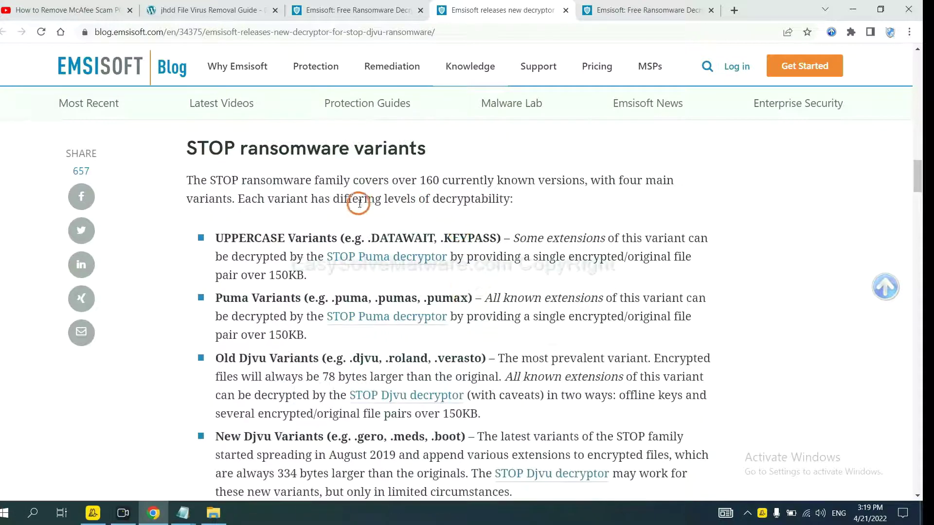
pyautogui.scroll(-1, 325, 234)
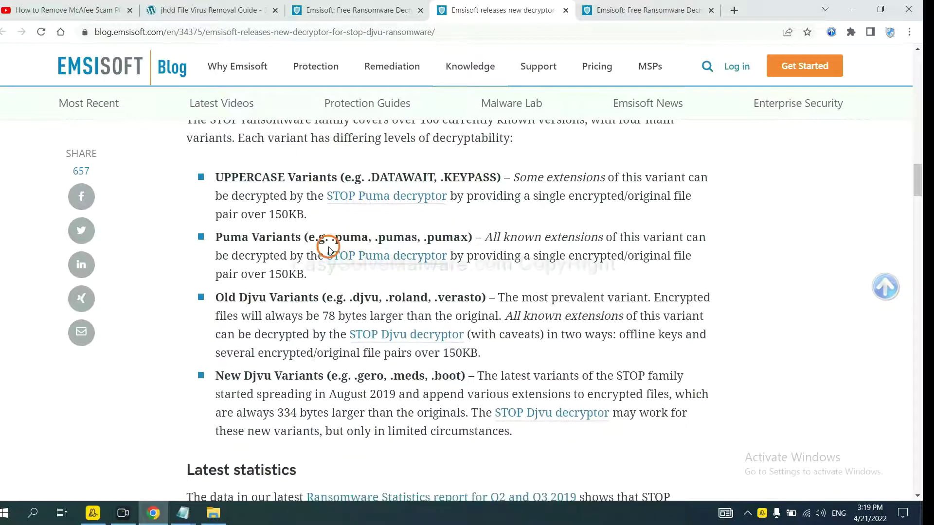
pyautogui.scroll(-2, 343, 268)
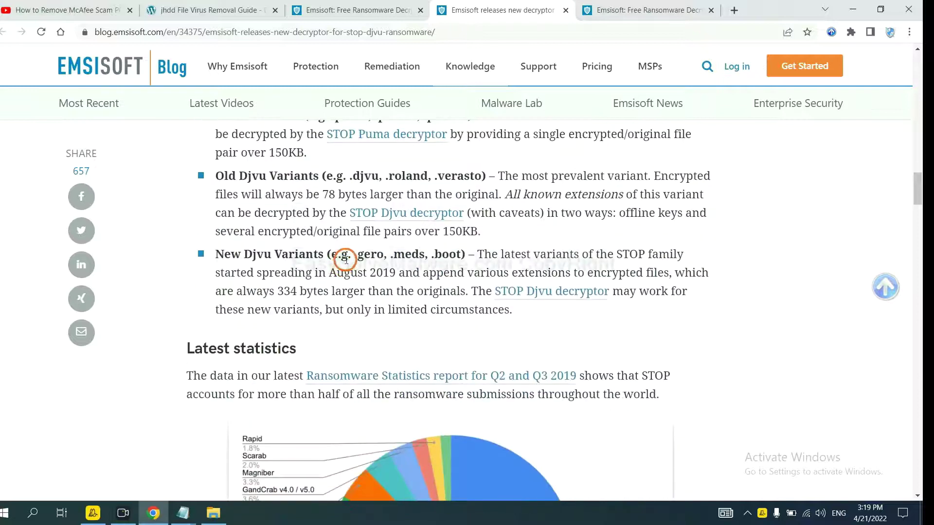
pyautogui.scroll(-1, 344, 265)
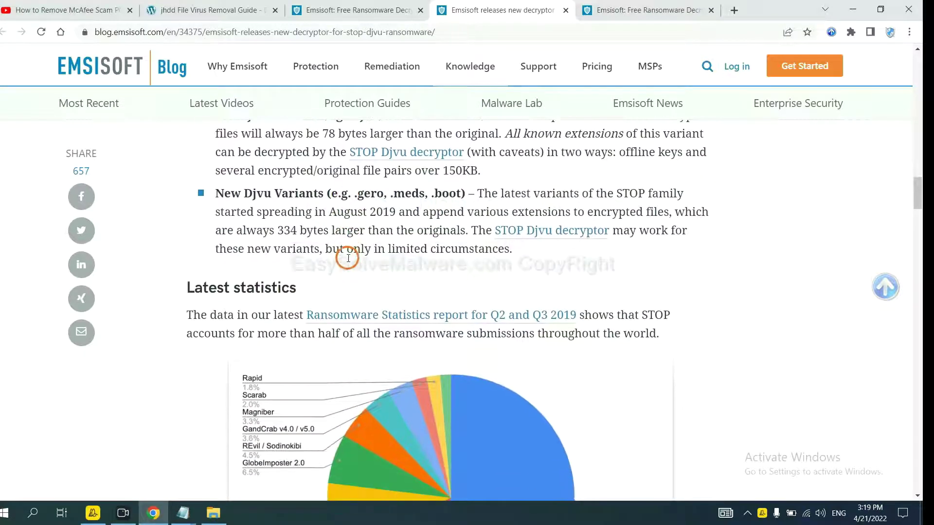
# Open the Emsisoft Decryptor for STOP Djvu download page and scroll through it
pyautogui.click(535, 235)
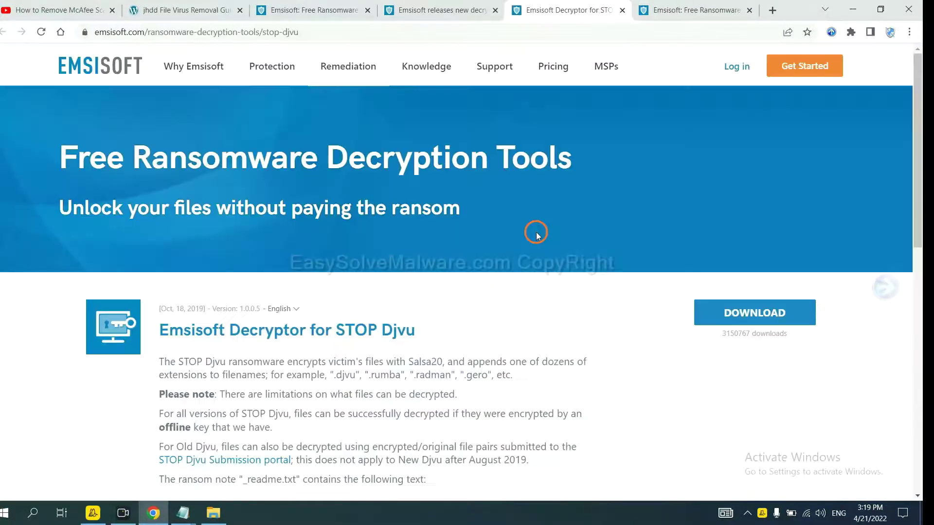
pyautogui.scroll(-2, 535, 235)
pyautogui.scroll(-1, 536, 235)
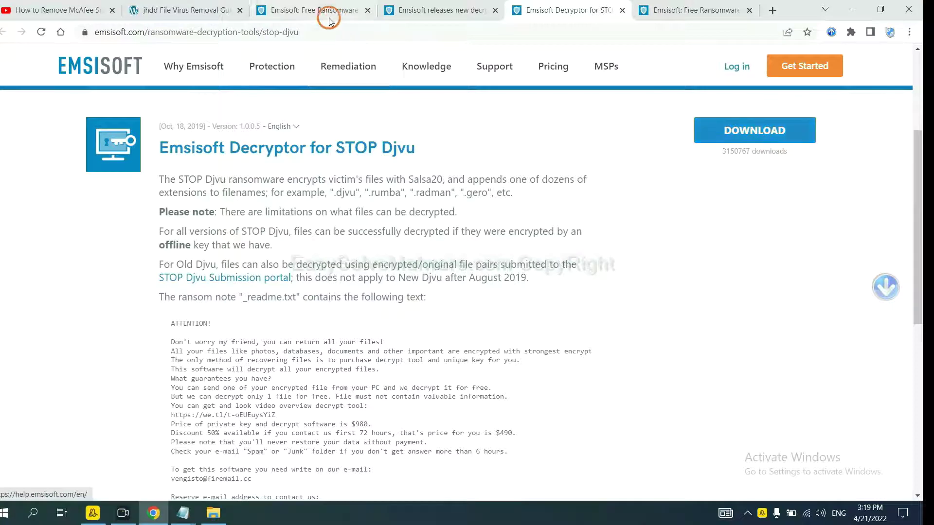
# From the jhdd guide tab, open No More Ransom's Decryption Tools page
pyautogui.click(154, 10)
pyautogui.scroll(-6, 334, 312)
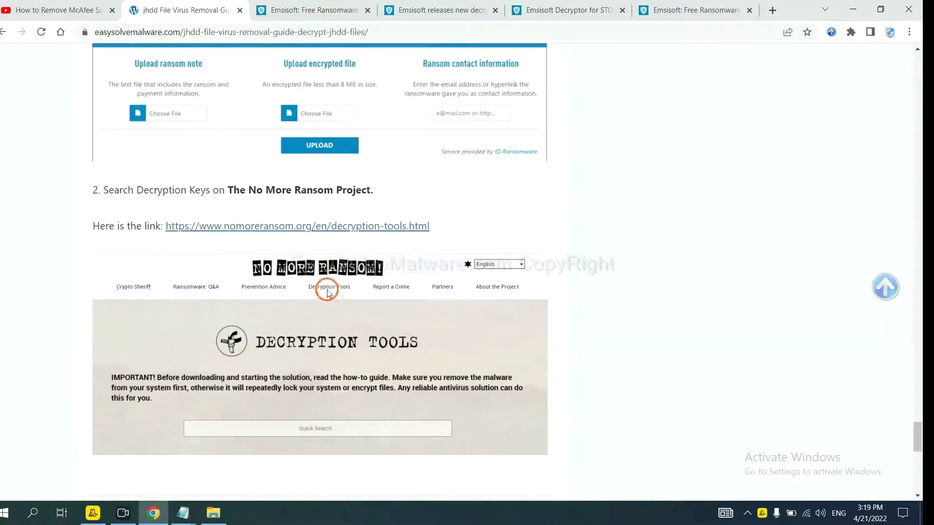
pyautogui.click(339, 165)
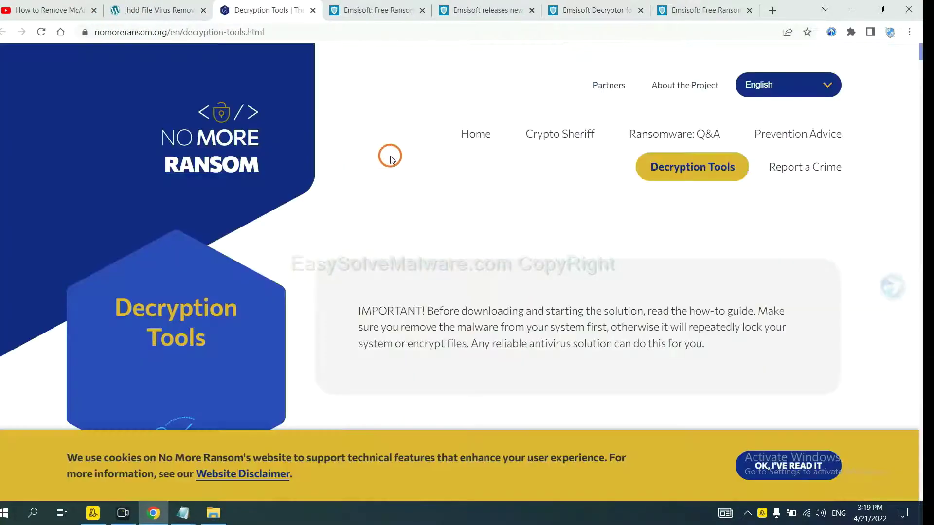
pyautogui.scroll(-3, 479, 215)
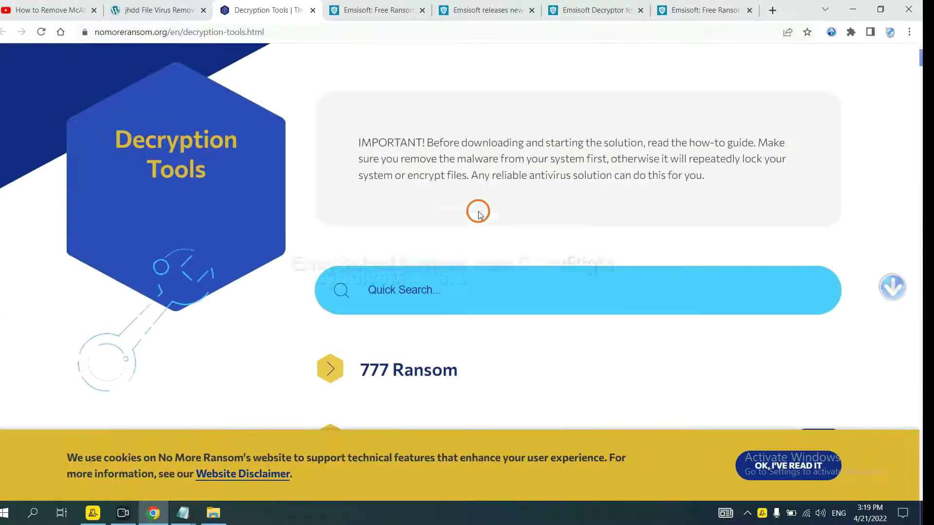
# Search the tools for 'djvu' and expand the djvu Ransom decryptor entry
pyautogui.click(465, 285)
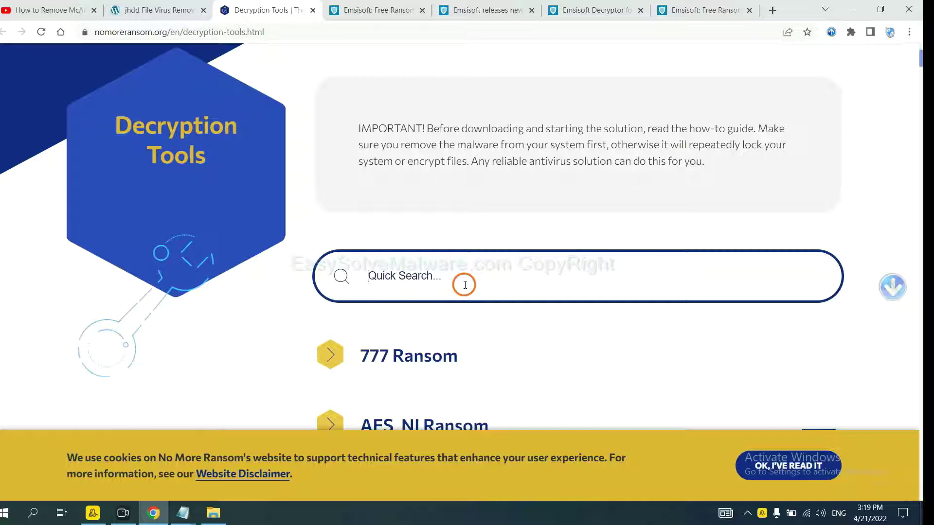
pyautogui.write('djv')
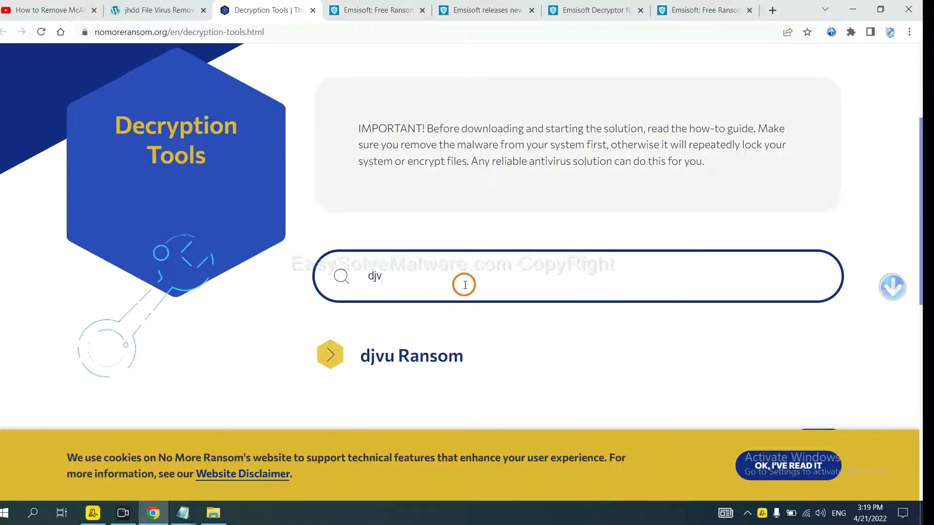
pyautogui.write('u')
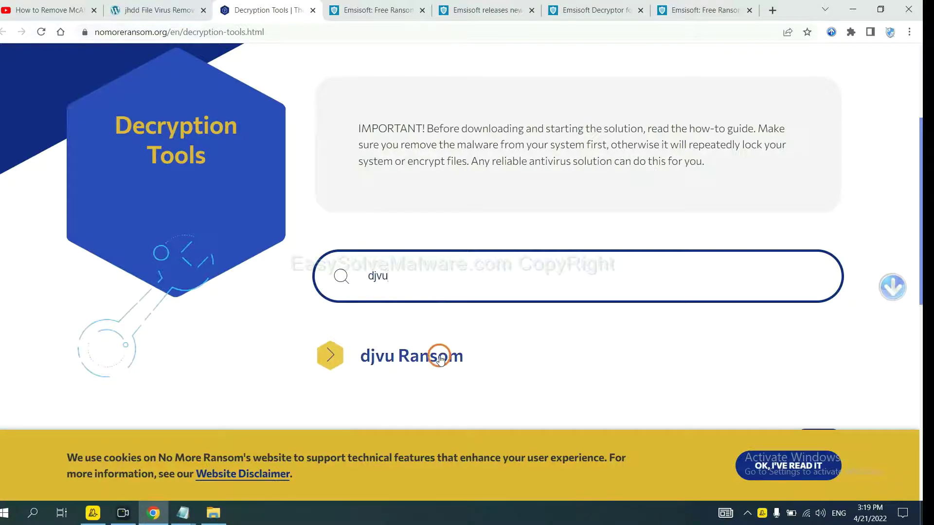
pyautogui.scroll(-1, 428, 311)
pyautogui.click(428, 311)
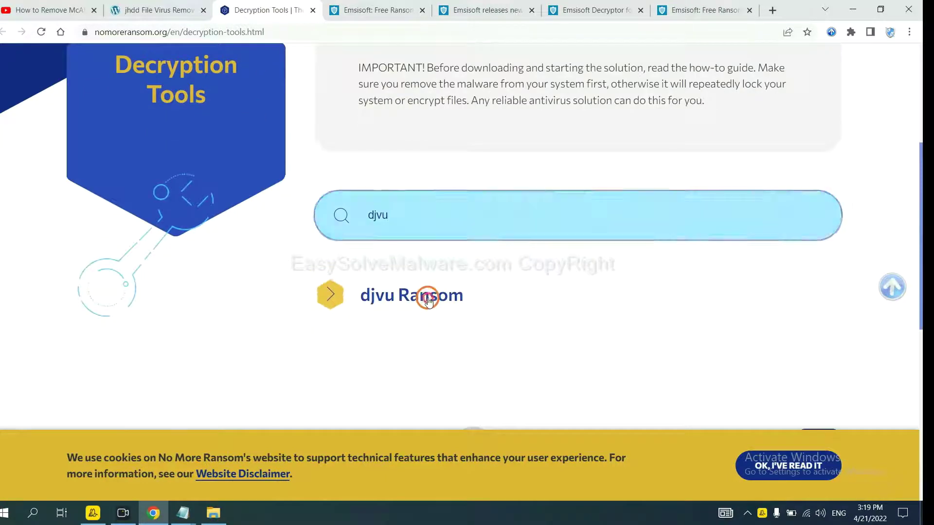
pyautogui.scroll(-1, 505, 331)
pyautogui.scroll(-3, 505, 331)
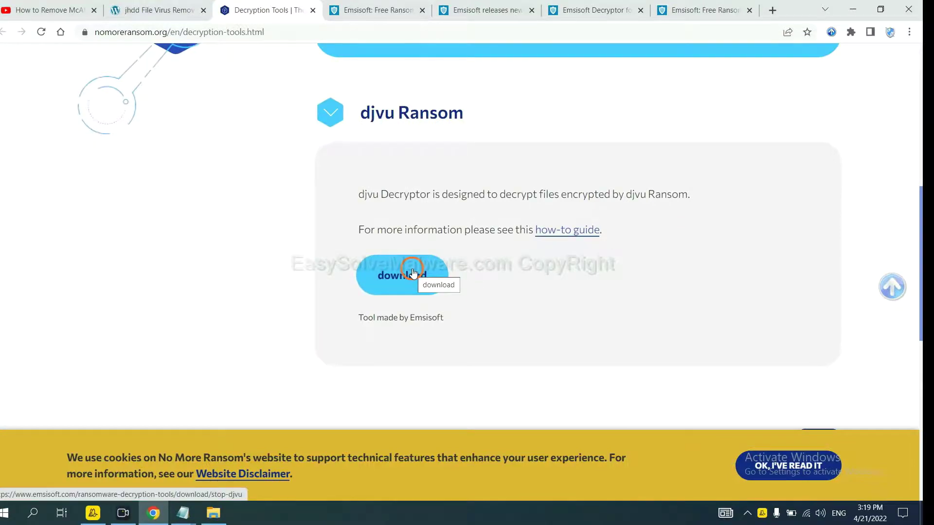
pyautogui.scroll(10, 569, 271)
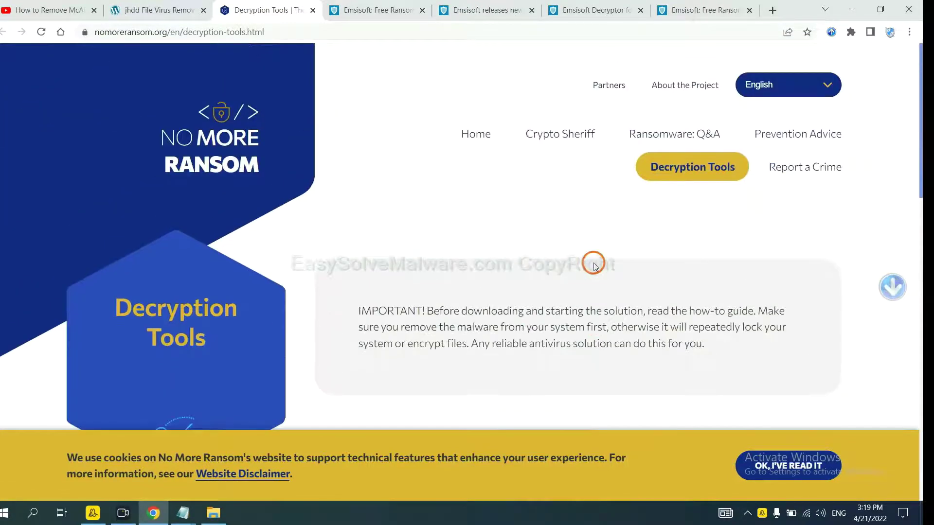